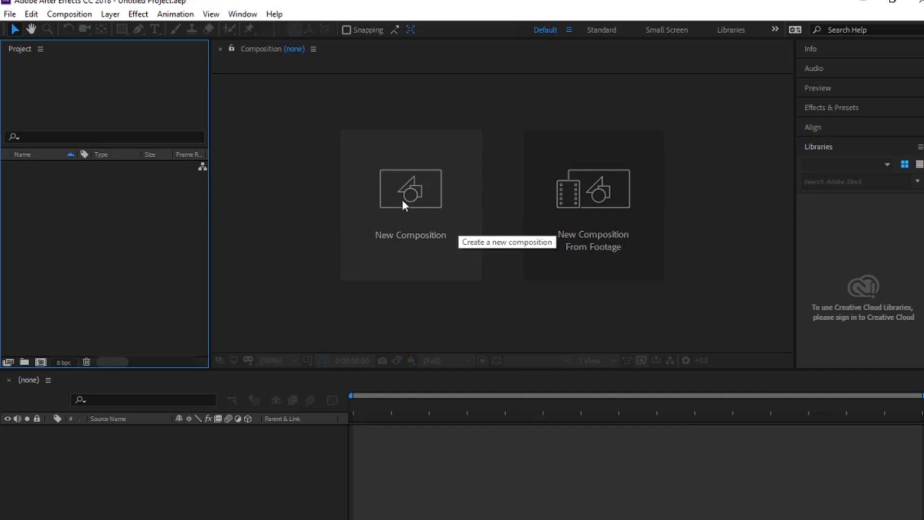
Step: Create a new composition named CHROMAKEY with a frame rate of 25 fps and a duration of 40 seconds
{"action": "left_click", "coordinate": [410, 198]}
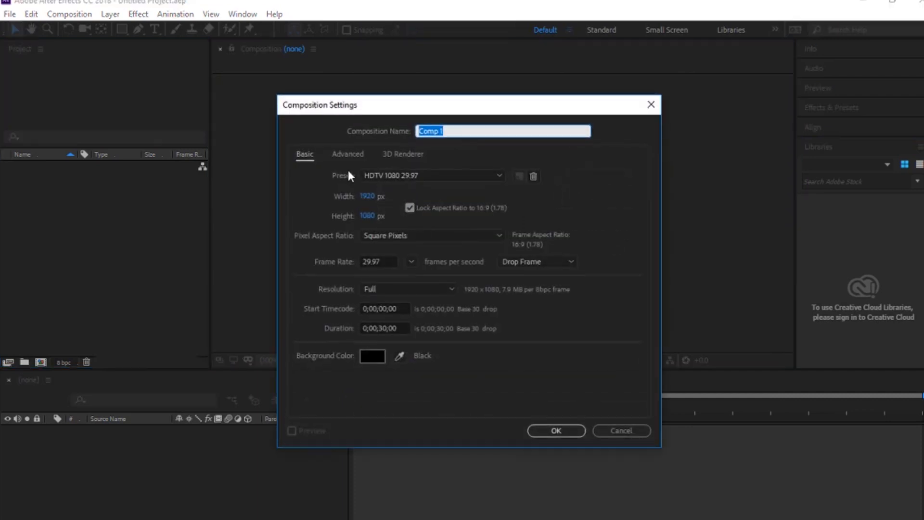
{"action": "type", "text": "CHROMAKEY"}
{"action": "left_click", "coordinate": [381, 327]}
{"action": "key", "text": "BackSpace"}
{"action": "type", "text": "4"}
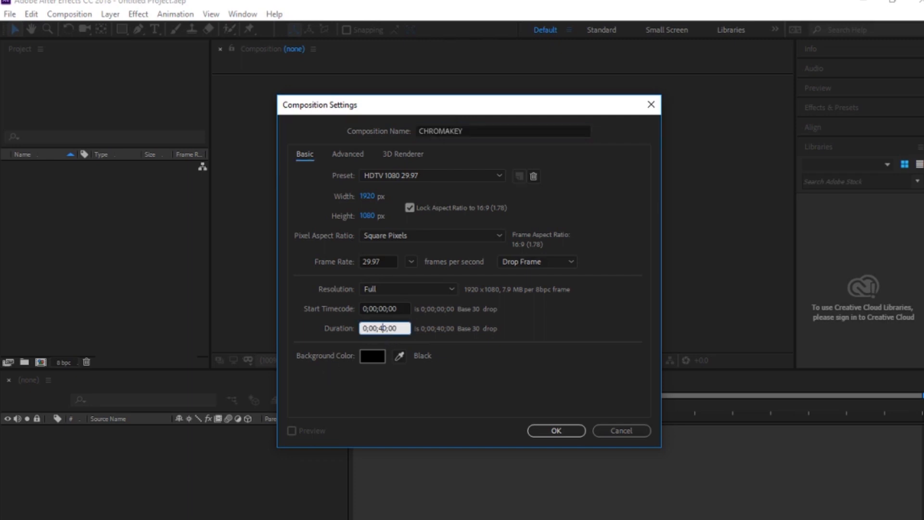
{"action": "left_click", "coordinate": [549, 327]}
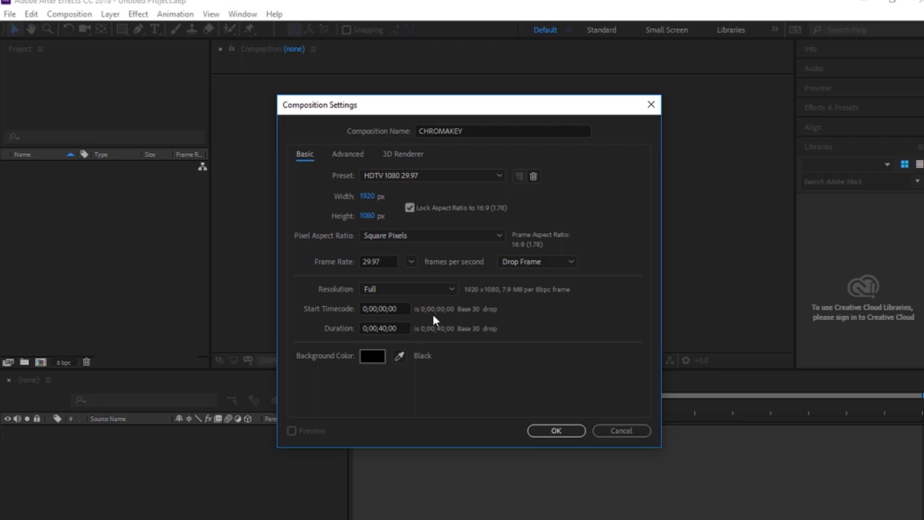
{"action": "left_click", "coordinate": [388, 262]}
{"action": "type", "text": "25"}
{"action": "left_click", "coordinate": [578, 322]}
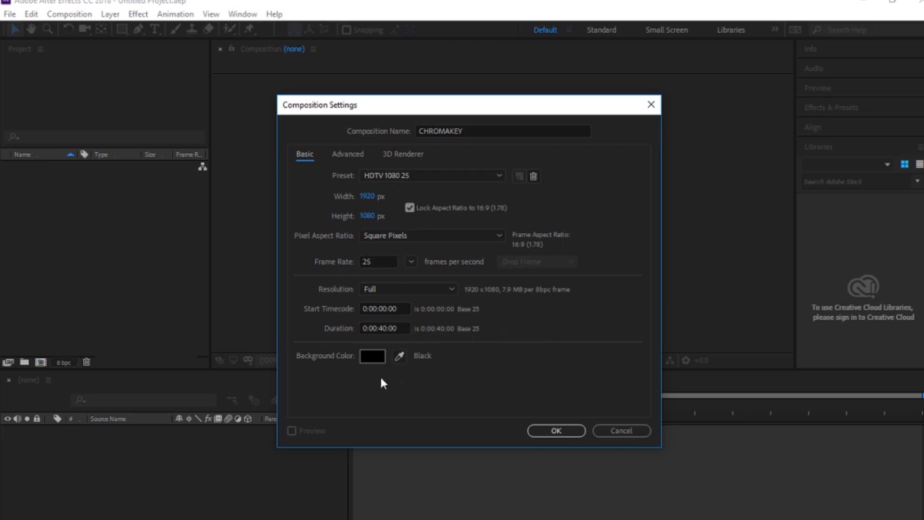
{"action": "left_click", "coordinate": [567, 435]}
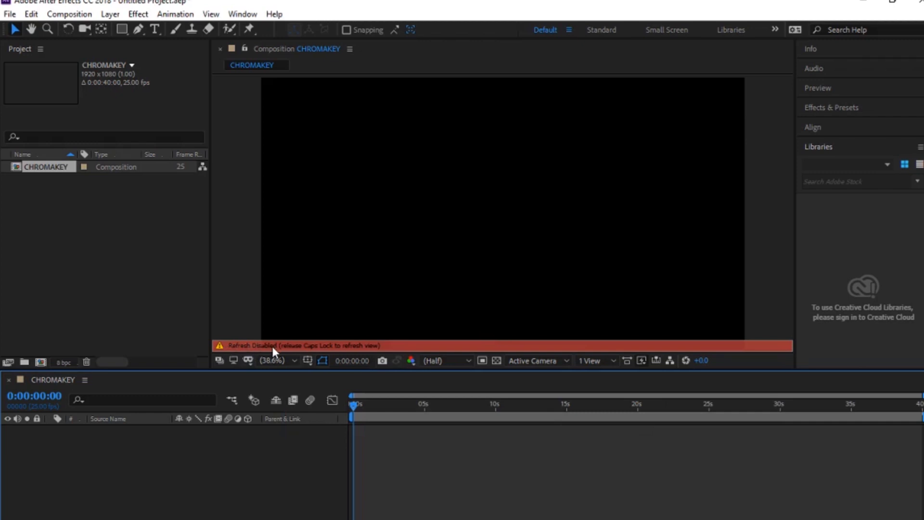
Step: Re-enable refreshing of the composition view and show its transparency grid at 33.3% magnification
{"action": "key", "text": "Caps_Lock"}
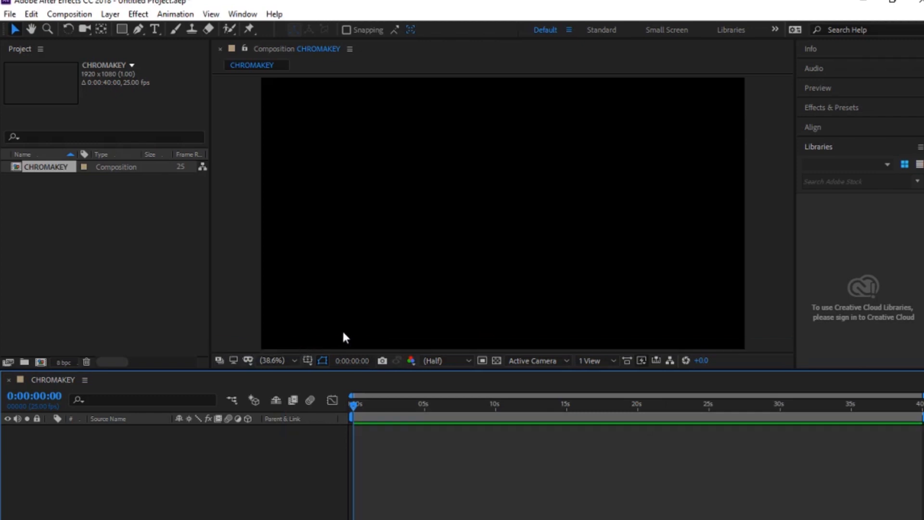
{"action": "scroll", "coordinate": [359, 321], "scroll_direction": "down", "scroll_amount": 1}
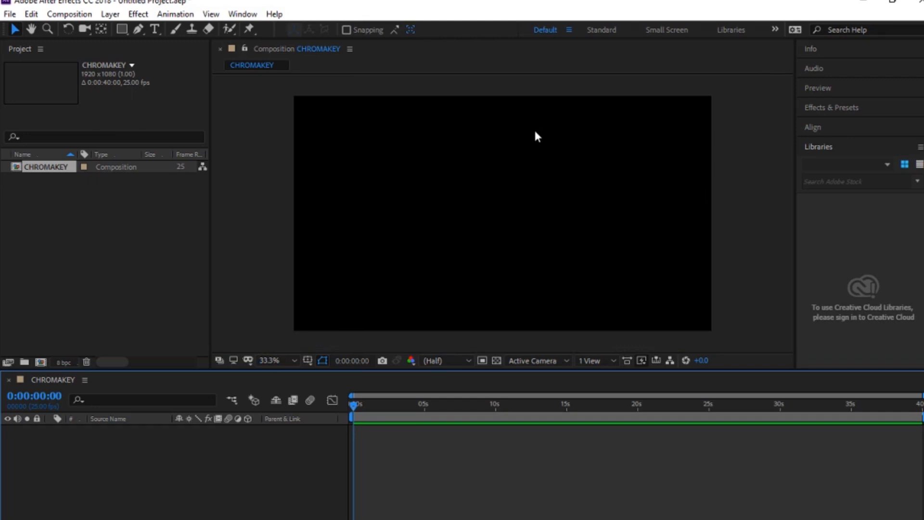
{"action": "left_click", "coordinate": [497, 361]}
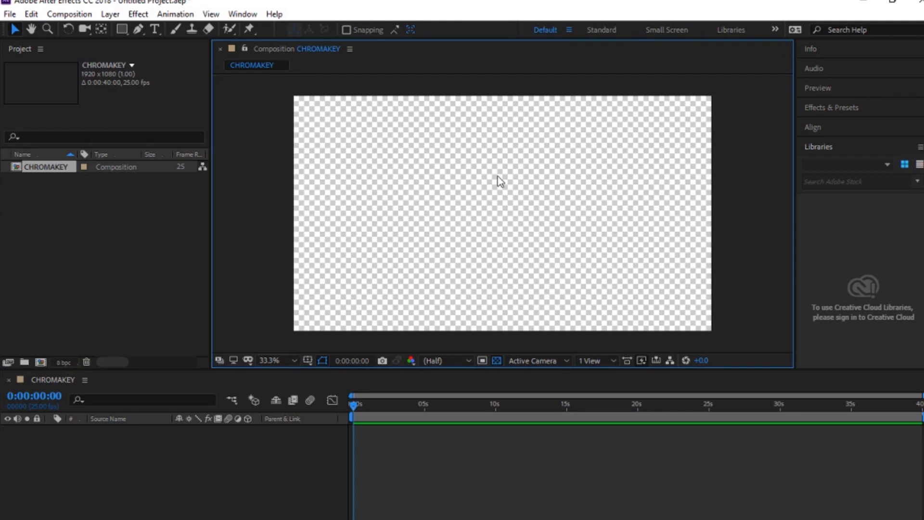
Step: Import the Bale Greenscreen video from Student Resources > Editing Exercises > Greenscreen on the Media_and_Film (M:) drive
{"action": "double_click", "coordinate": [148, 237]}
{"action": "left_click_drag", "start_coordinate": [263, 31], "coordinate": [324, 37]}
{"action": "left_click", "coordinate": [118, 248]}
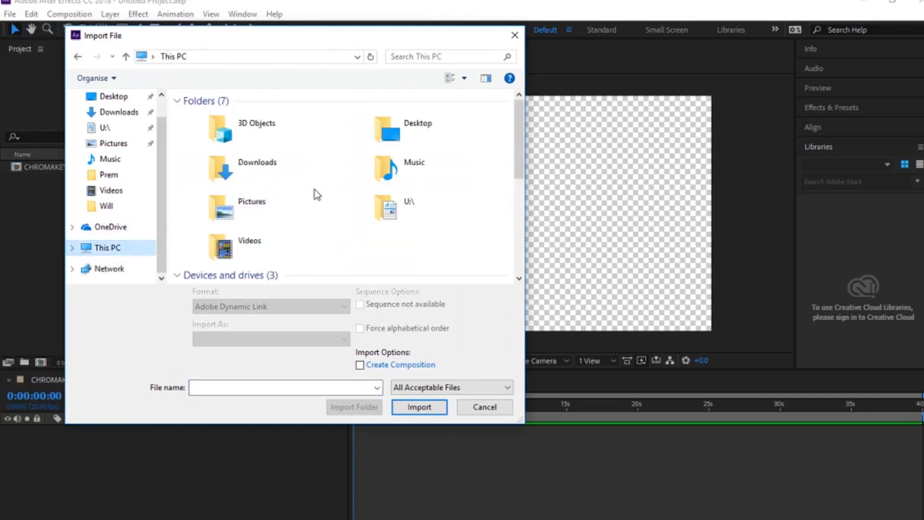
{"action": "scroll", "coordinate": [317, 192], "scroll_direction": "down", "scroll_amount": 4}
{"action": "scroll", "coordinate": [361, 195], "scroll_direction": "down", "scroll_amount": 2}
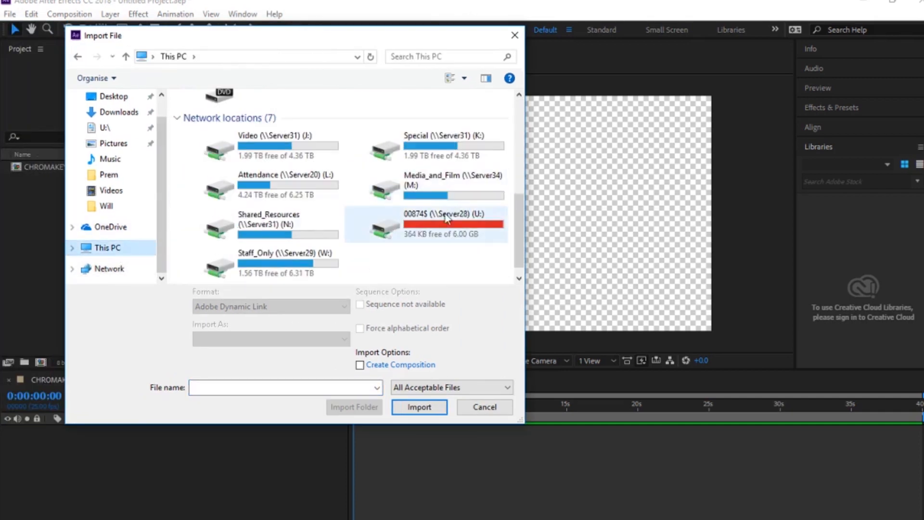
{"action": "double_click", "coordinate": [452, 192]}
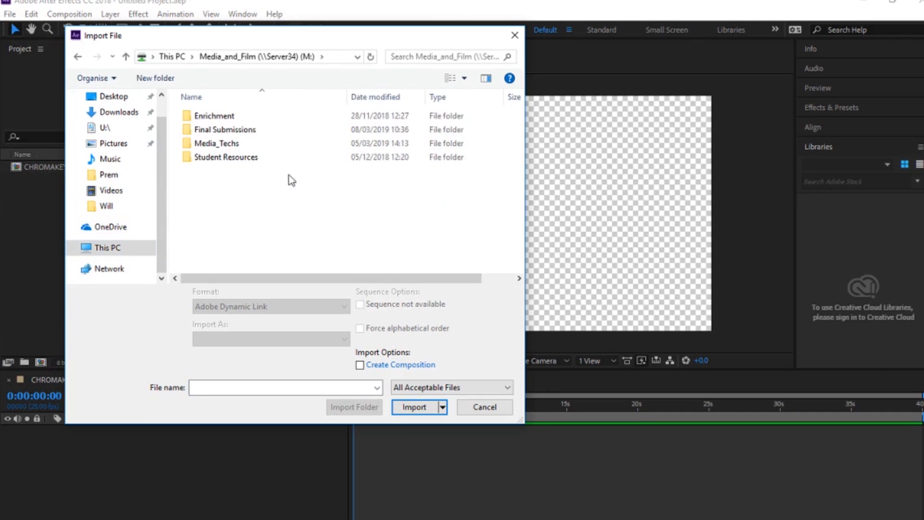
{"action": "double_click", "coordinate": [246, 159]}
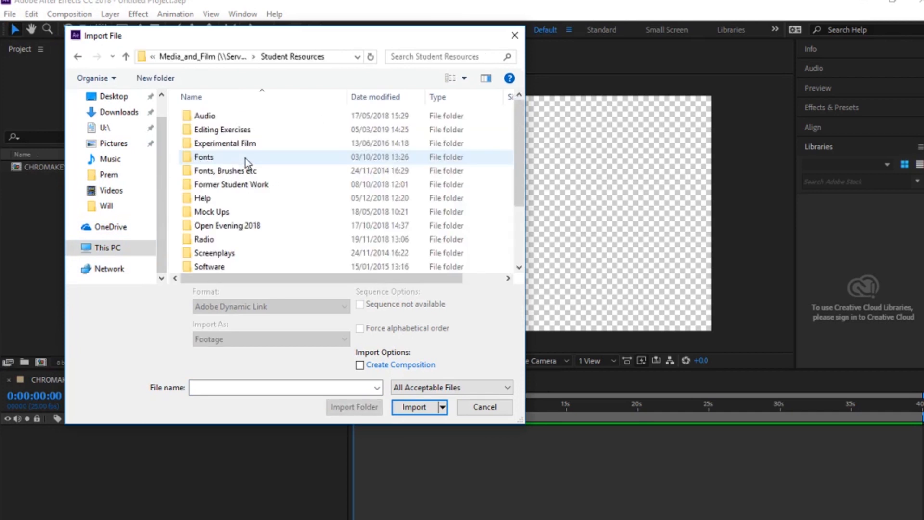
{"action": "double_click", "coordinate": [239, 131]}
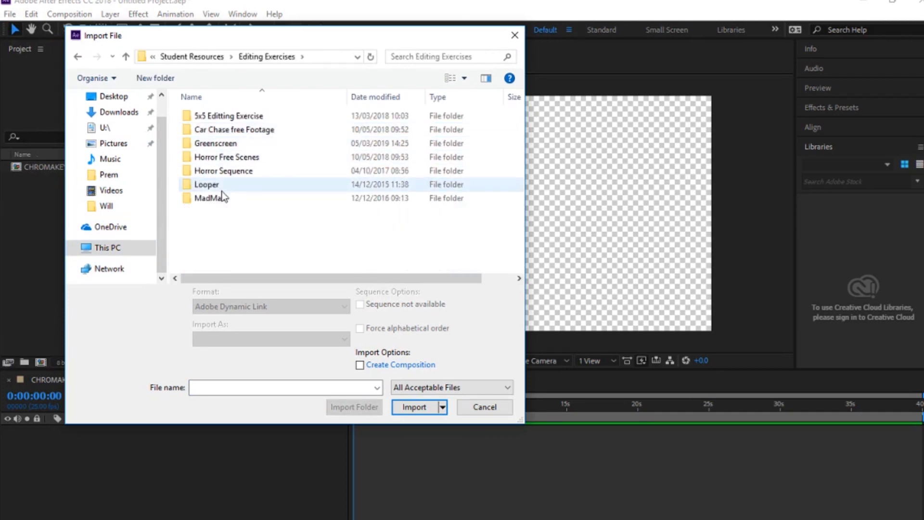
{"action": "double_click", "coordinate": [230, 144]}
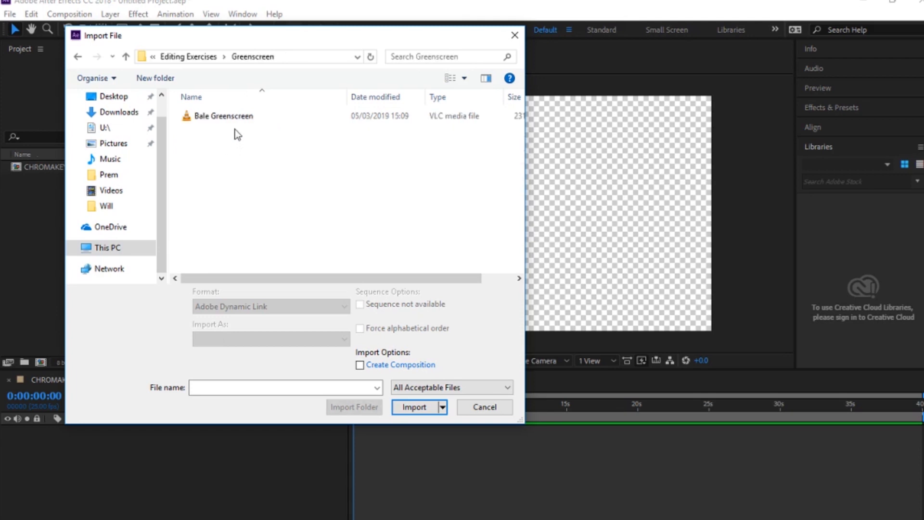
{"action": "double_click", "coordinate": [242, 121]}
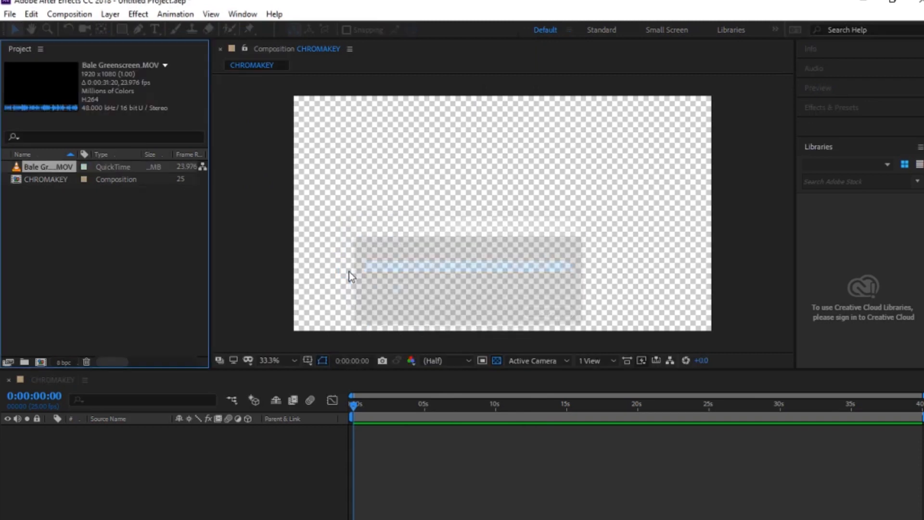
Step: Add the Bale Greenscreen clip to the CHROMAKEY timeline as a layer and deselect it
{"action": "left_click_drag", "start_coordinate": [53, 169], "coordinate": [158, 461]}
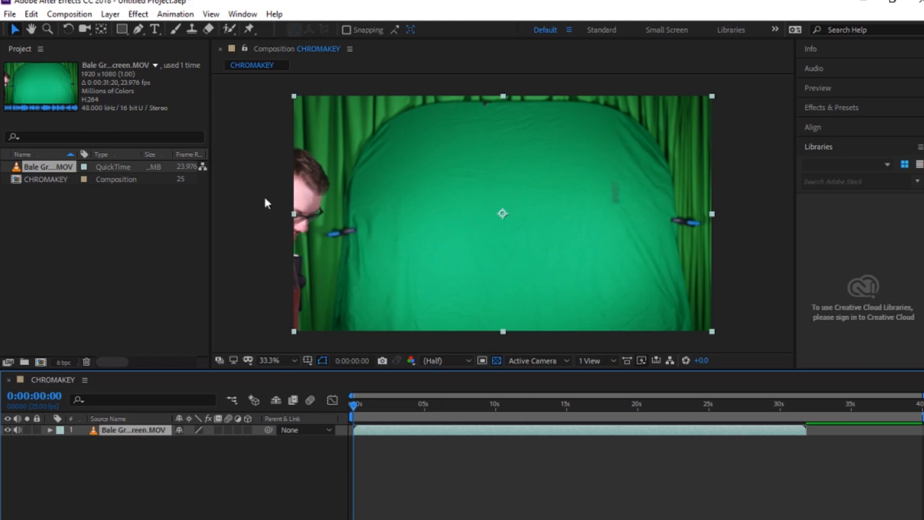
{"action": "left_click", "coordinate": [246, 202]}
{"action": "left_click", "coordinate": [481, 152]}
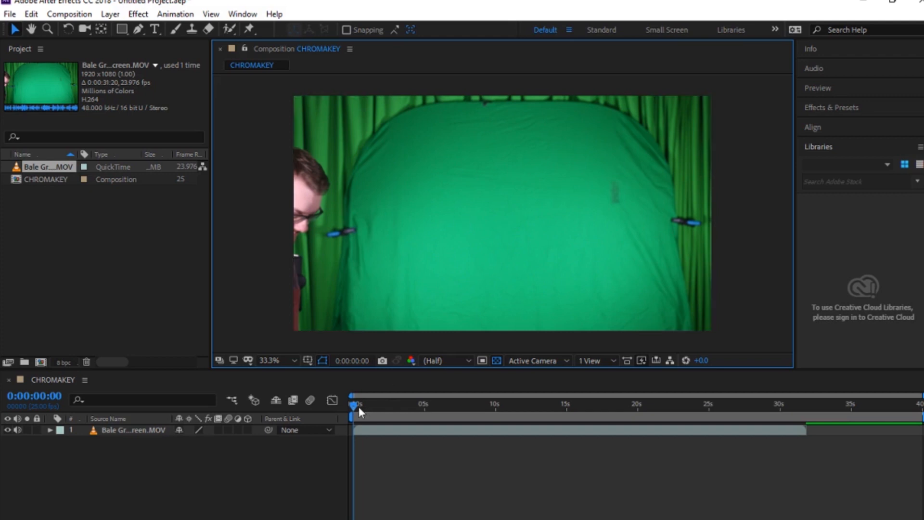
Step: Scrub through the footage to 0:00:04:17 and add a new mask to the Bale Greenscreen layer
{"action": "left_click_drag", "start_coordinate": [357, 406], "coordinate": [463, 414]}
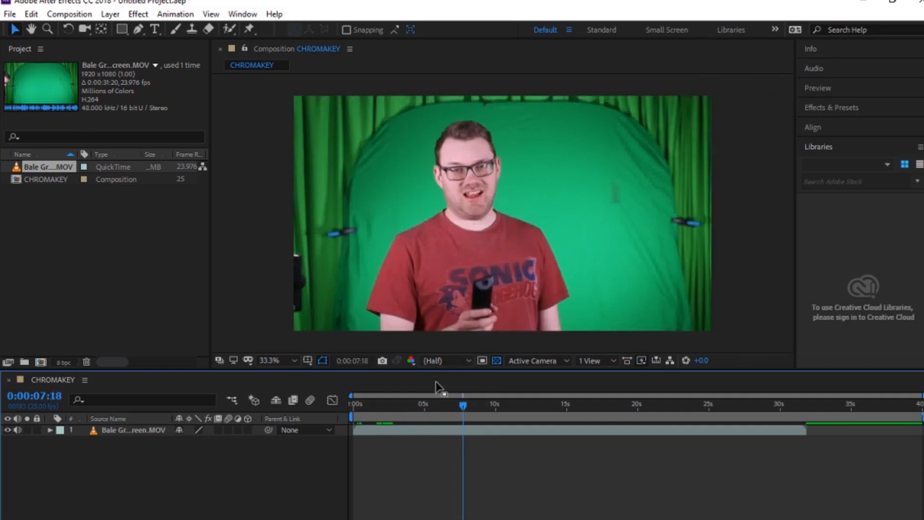
{"action": "left_click", "coordinate": [438, 408]}
{"action": "left_click_drag", "start_coordinate": [437, 408], "coordinate": [420, 408]}
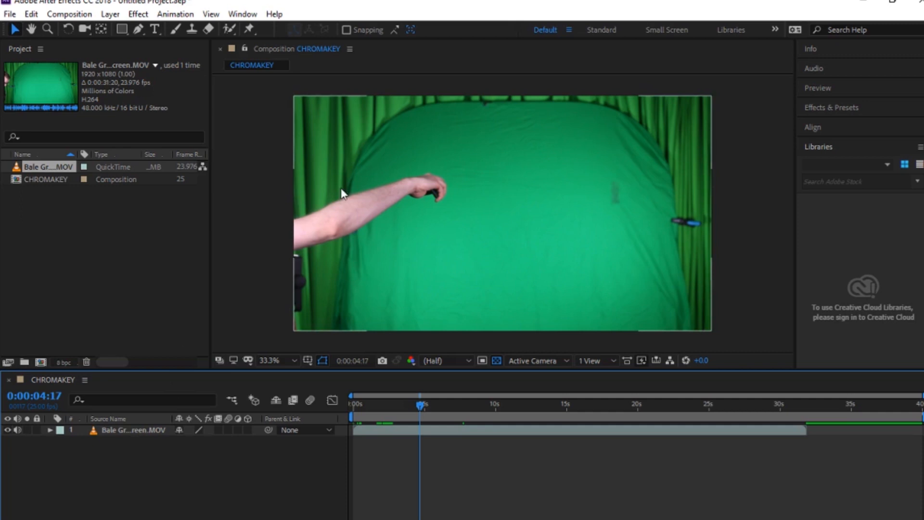
{"action": "left_click", "coordinate": [109, 431]}
{"action": "right_click", "coordinate": [110, 430]}
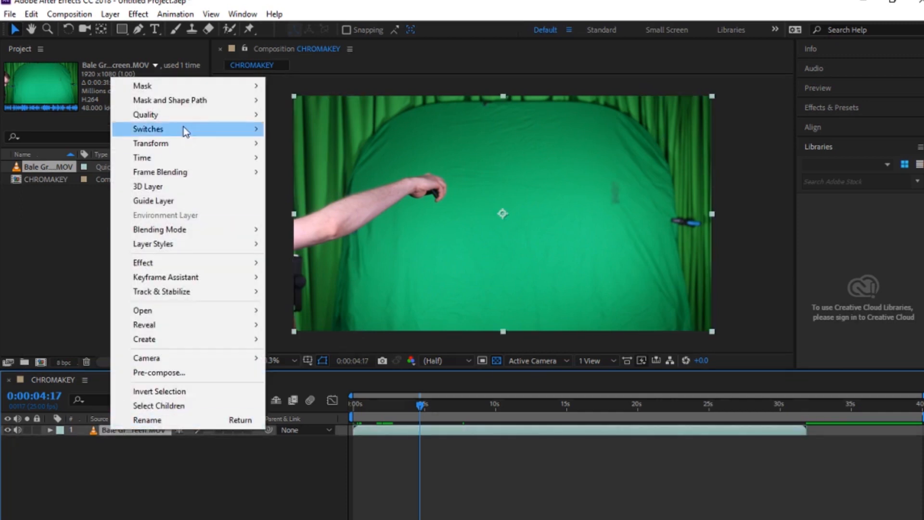
{"action": "mouse_move", "coordinate": [175, 90]}
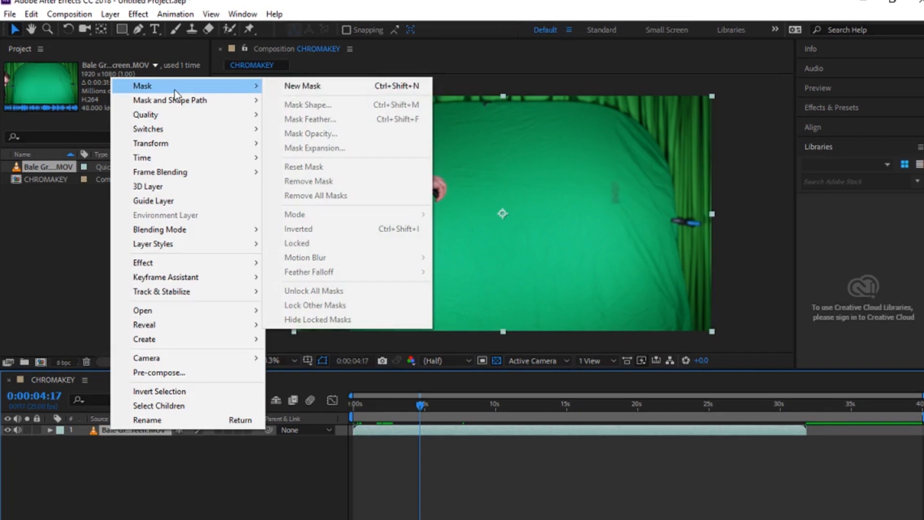
{"action": "left_click", "coordinate": [307, 90]}
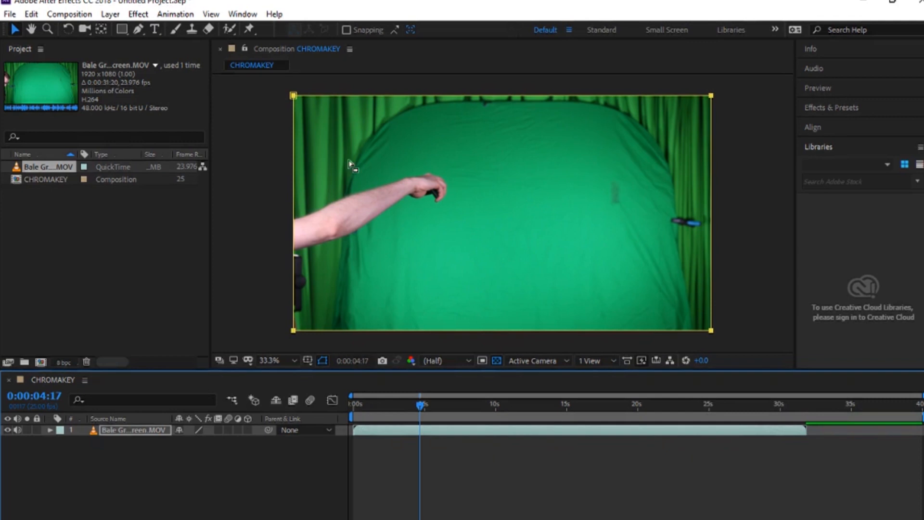
Step: Add six vertices to the mask path with the Pen tool, two each on the upper, right and left edges
{"action": "left_click", "coordinate": [138, 31]}
{"action": "left_click", "coordinate": [423, 96]}
{"action": "left_click", "coordinate": [559, 96]}
{"action": "left_click", "coordinate": [711, 141]}
{"action": "left_click", "coordinate": [711, 270]}
{"action": "left_click", "coordinate": [294, 306]}
{"action": "left_click", "coordinate": [293, 163]}
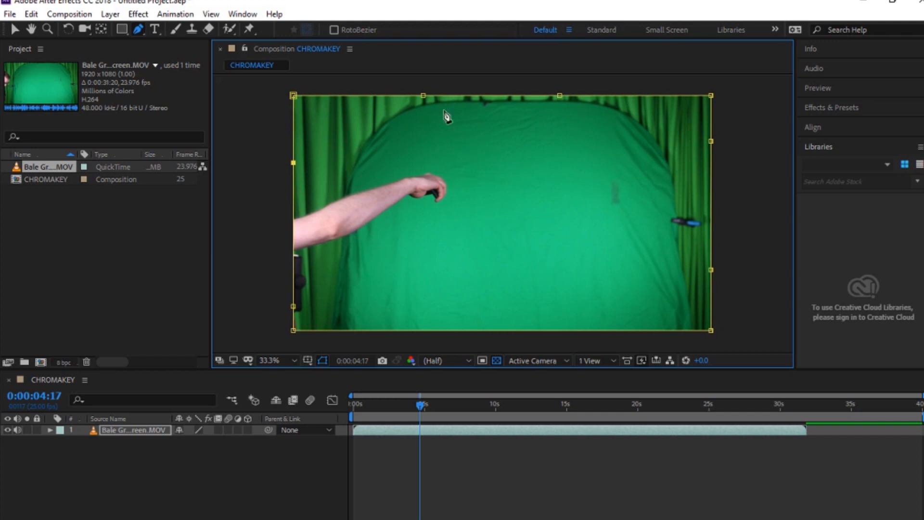
Step: Pull the mask's vertices inward to follow the green sheet's outline, cutting away the curtains and clips around it
{"action": "left_click", "coordinate": [424, 97]}
{"action": "left_click_drag", "start_coordinate": [423, 100], "coordinate": [423, 111]}
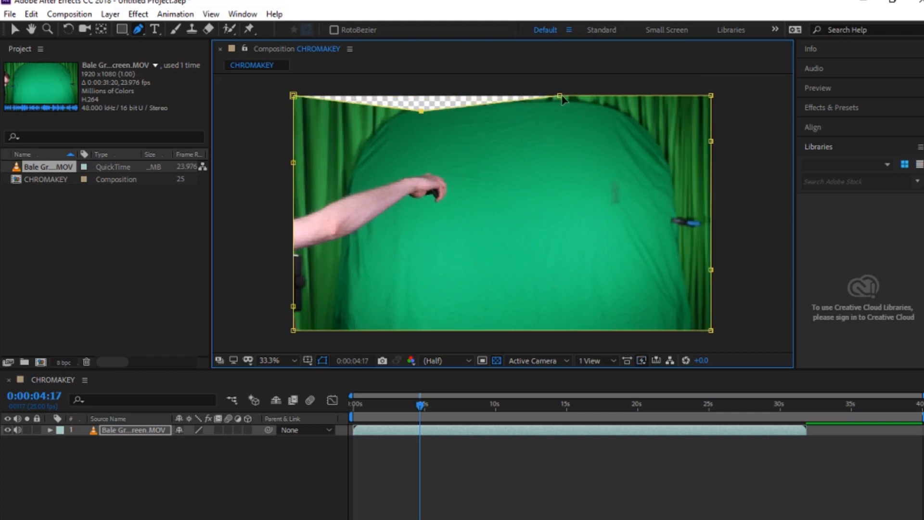
{"action": "left_click_drag", "start_coordinate": [560, 97], "coordinate": [561, 110]}
{"action": "left_click_drag", "start_coordinate": [711, 96], "coordinate": [659, 187]}
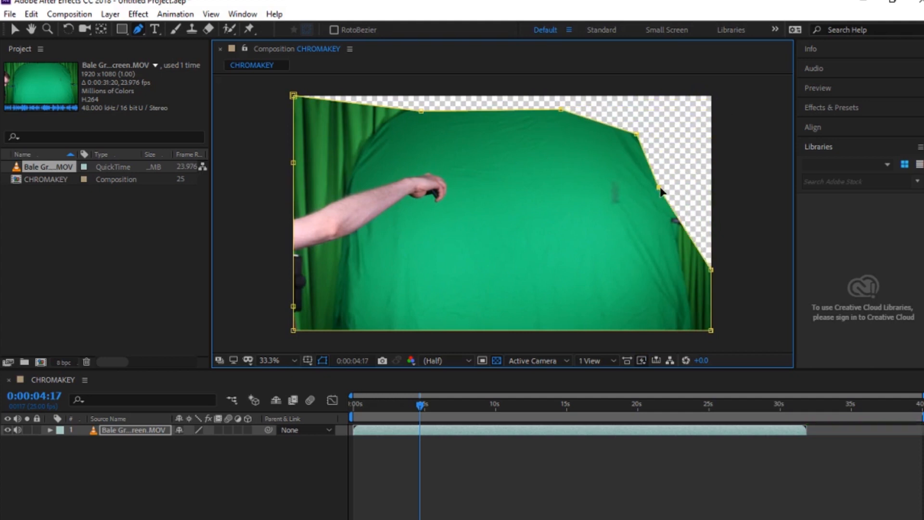
{"action": "left_click_drag", "start_coordinate": [711, 270], "coordinate": [656, 287]}
{"action": "left_click_drag", "start_coordinate": [711, 330], "coordinate": [660, 331]}
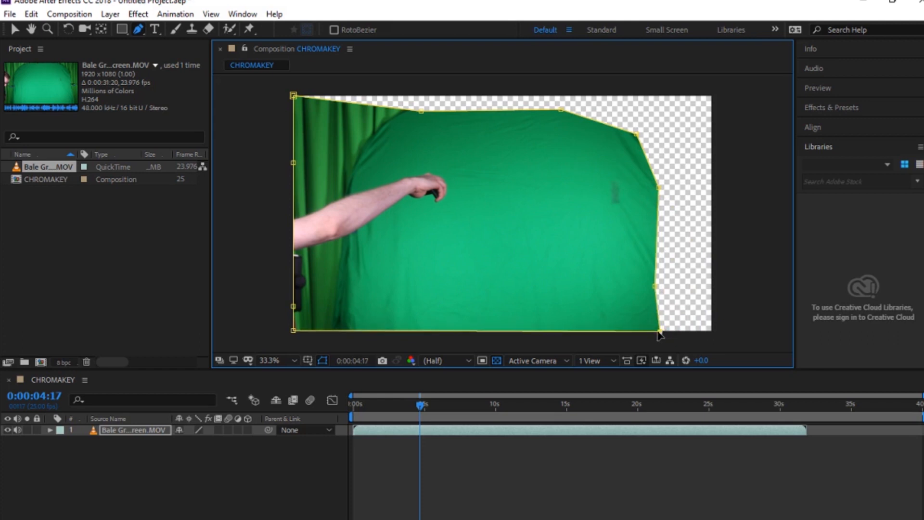
{"action": "left_click_drag", "start_coordinate": [293, 331], "coordinate": [355, 331]}
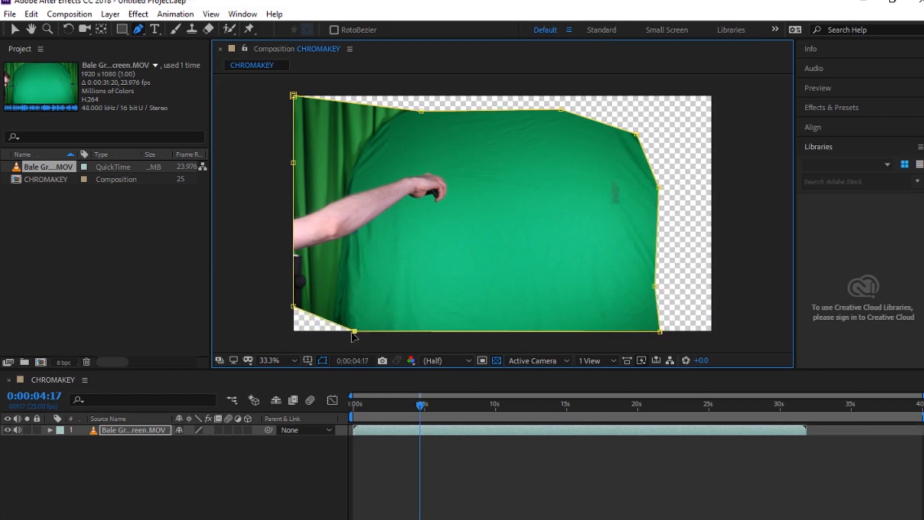
{"action": "left_click_drag", "start_coordinate": [292, 310], "coordinate": [354, 275]}
{"action": "left_click_drag", "start_coordinate": [293, 163], "coordinate": [357, 171]}
{"action": "left_click_drag", "start_coordinate": [293, 95], "coordinate": [380, 140]}
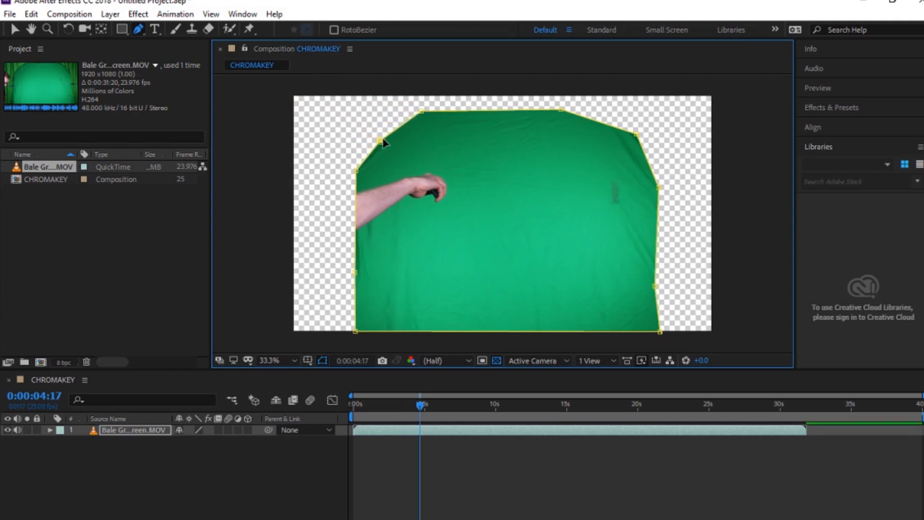
Step: Play the clip to 0:00:06:23 and tighten the mask's right side and upper corners around the presenter
{"action": "key", "text": "space"}
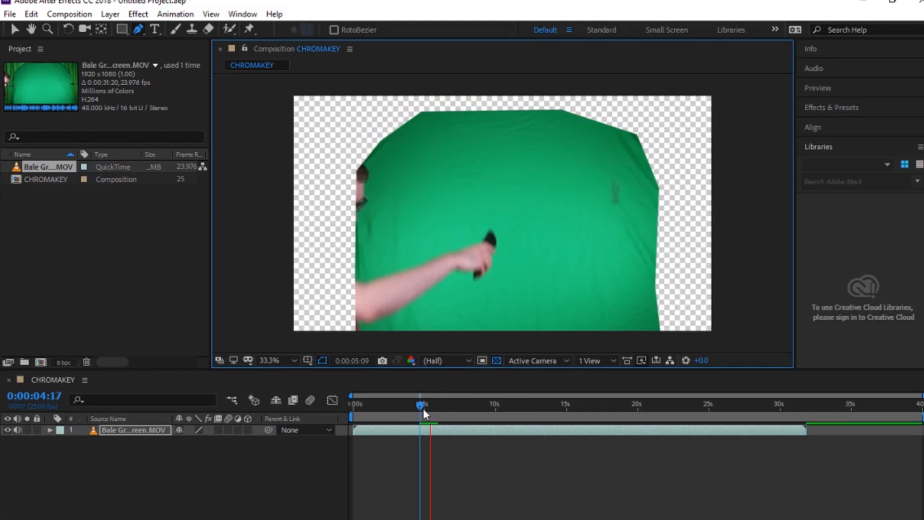
{"action": "key", "text": "space"}
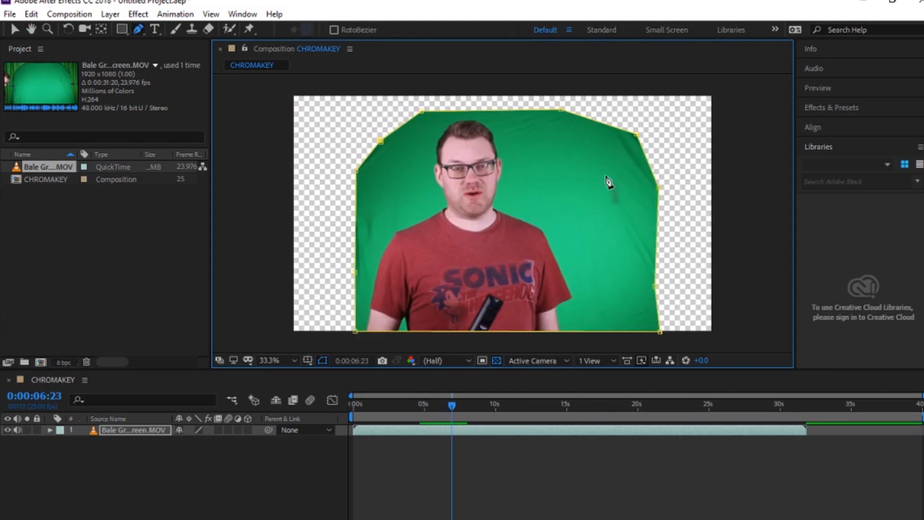
{"action": "left_click_drag", "start_coordinate": [660, 332], "coordinate": [598, 332]}
{"action": "left_click_drag", "start_coordinate": [657, 290], "coordinate": [594, 279]}
{"action": "left_click_drag", "start_coordinate": [651, 192], "coordinate": [584, 191]}
{"action": "left_click_drag", "start_coordinate": [634, 139], "coordinate": [532, 114]}
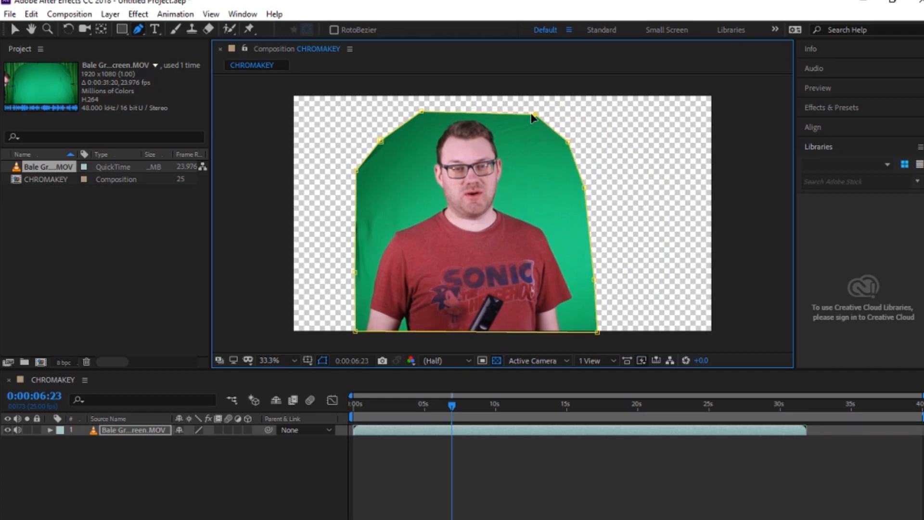
{"action": "left_click_drag", "start_coordinate": [422, 112], "coordinate": [430, 116]}
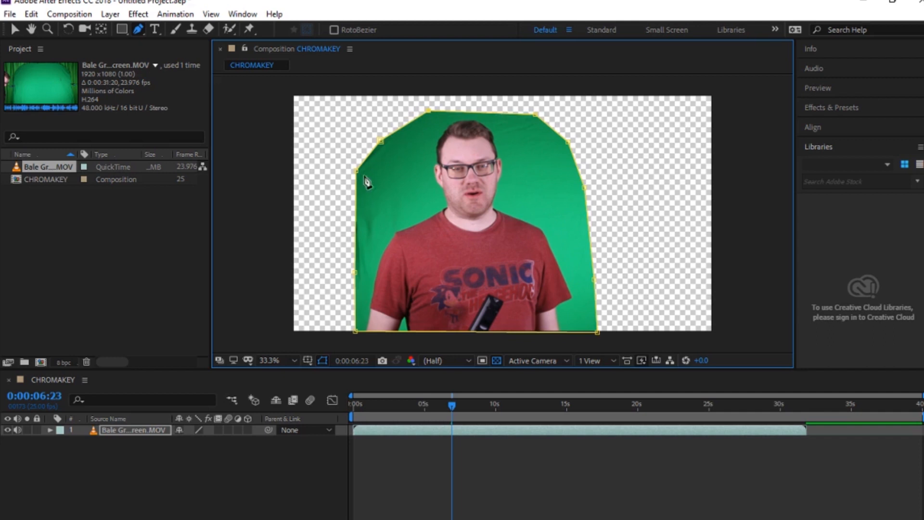
{"action": "left_click_drag", "start_coordinate": [381, 142], "coordinate": [383, 140]}
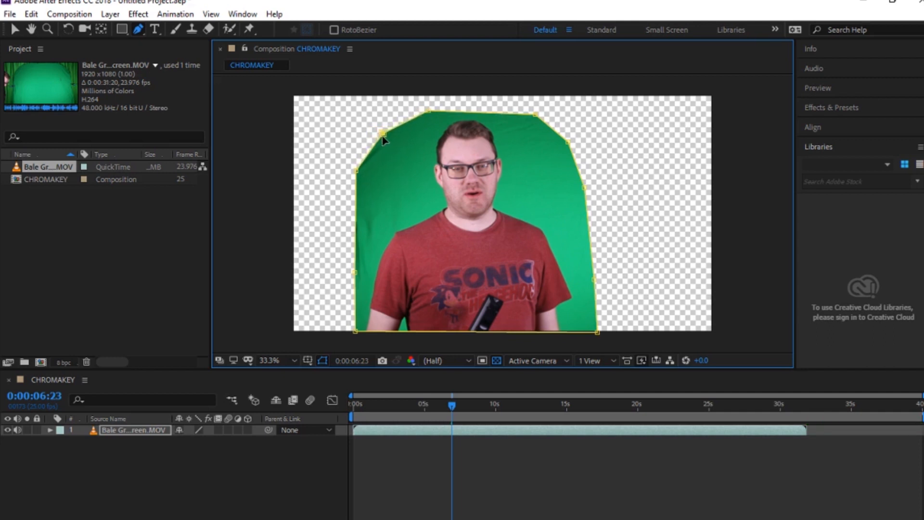
Step: Return to the Selection tool and scrub to 0:00:28:10 to check the mask against the presenter's movement
{"action": "left_click", "coordinate": [14, 30]}
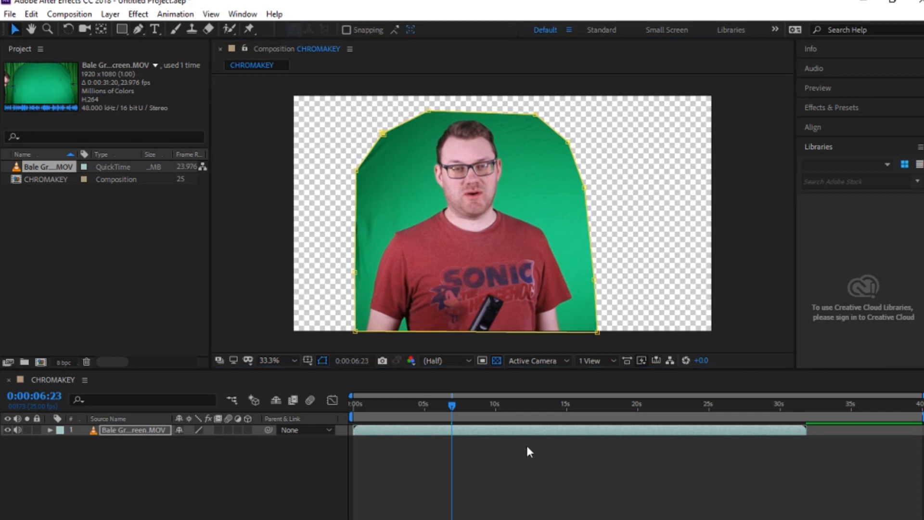
{"action": "left_click_drag", "start_coordinate": [452, 405], "coordinate": [758, 426]}
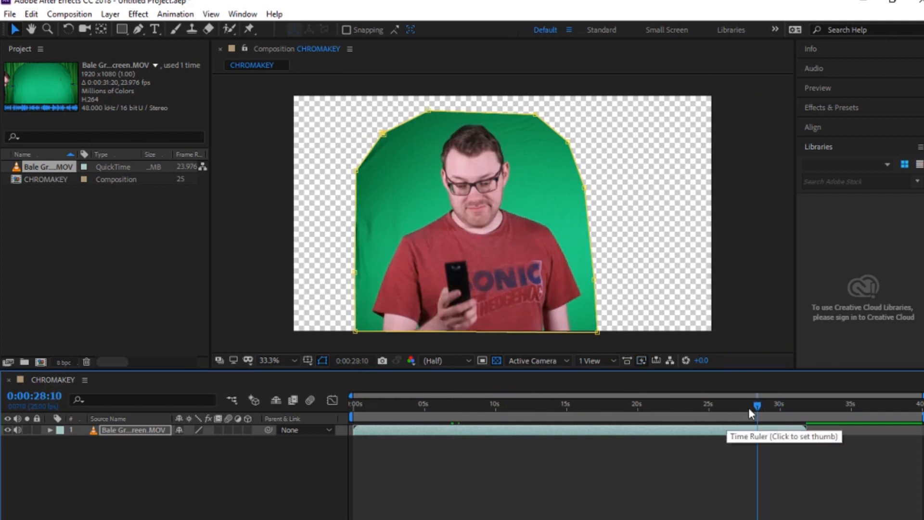
Step: At 0:00:09:02, search the effects for "keylight" and apply Keylight (1.2) to the masked greenscreen footage
{"action": "left_click_drag", "start_coordinate": [755, 407], "coordinate": [483, 414]}
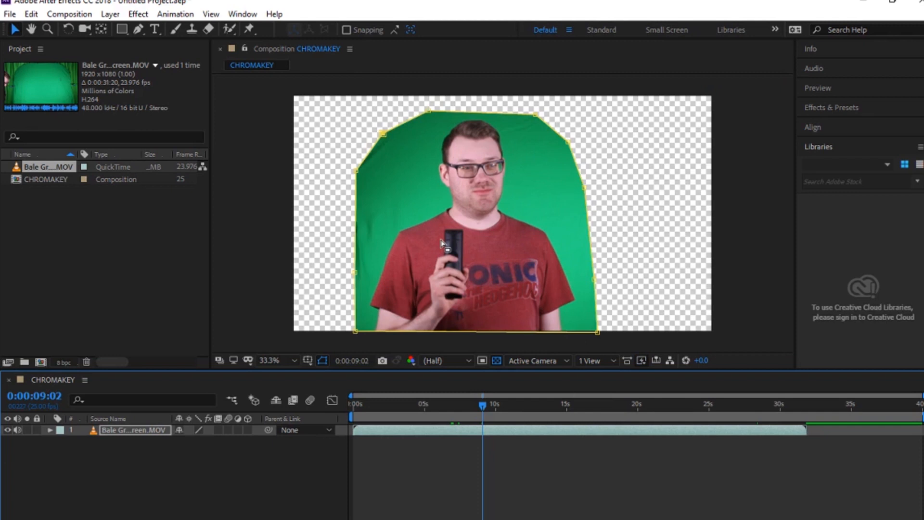
{"action": "left_click", "coordinate": [822, 108]}
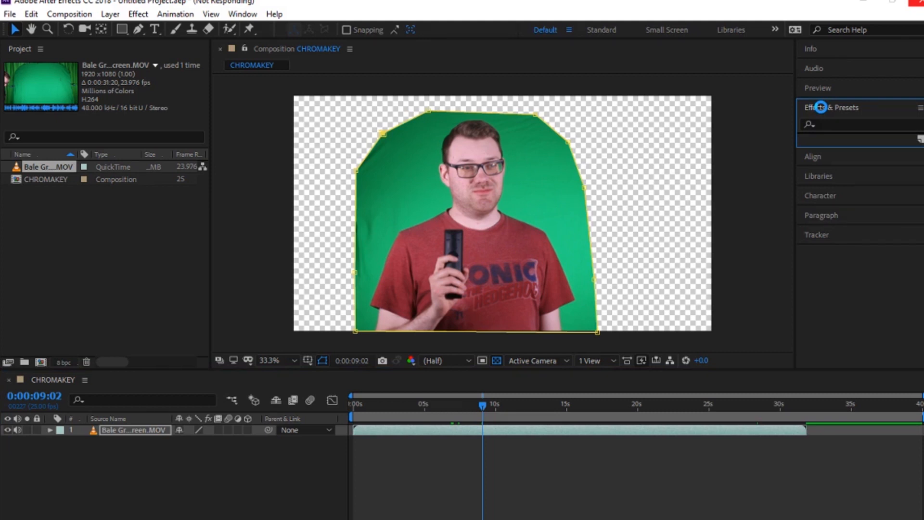
{"action": "left_click", "coordinate": [841, 123]}
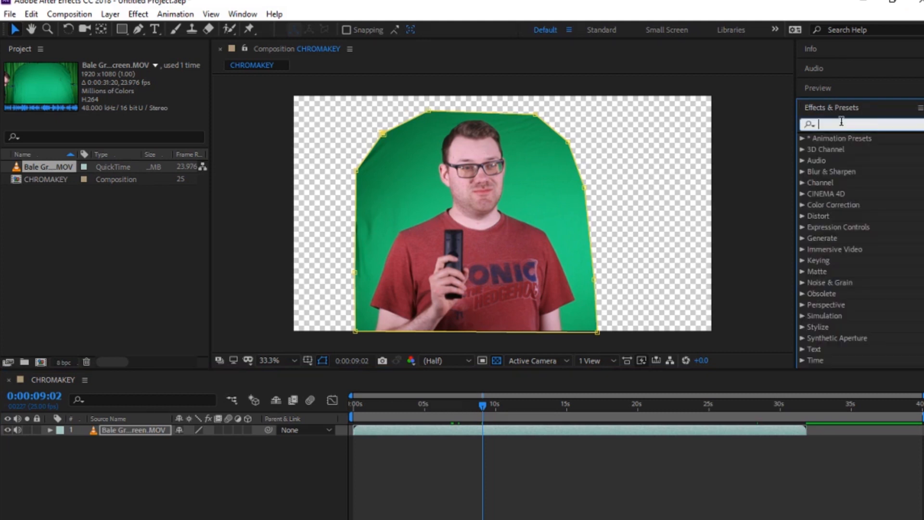
{"action": "type", "text": "key"}
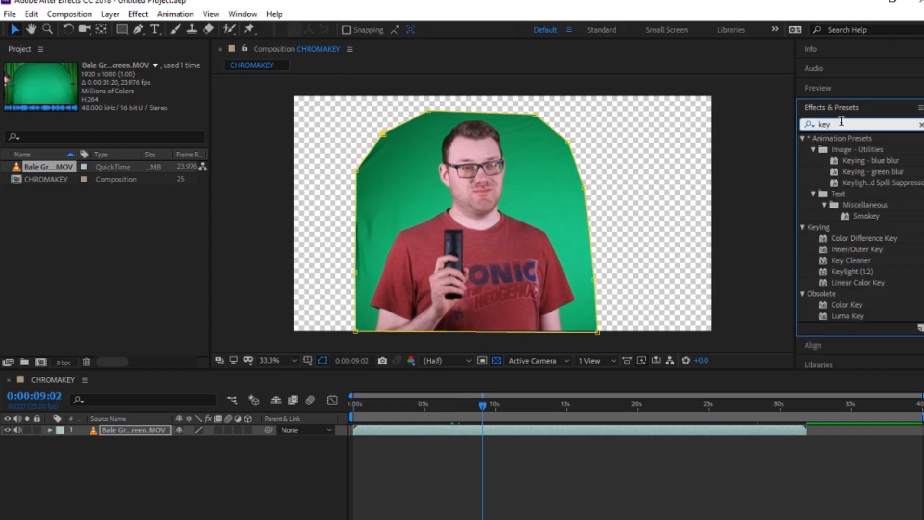
{"action": "type", "text": "light"}
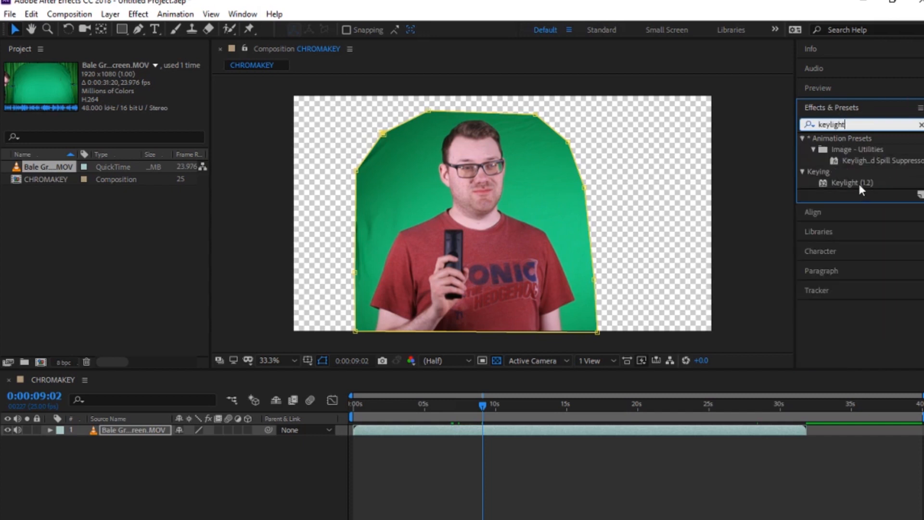
{"action": "left_click_drag", "start_coordinate": [851, 182], "coordinate": [486, 195]}
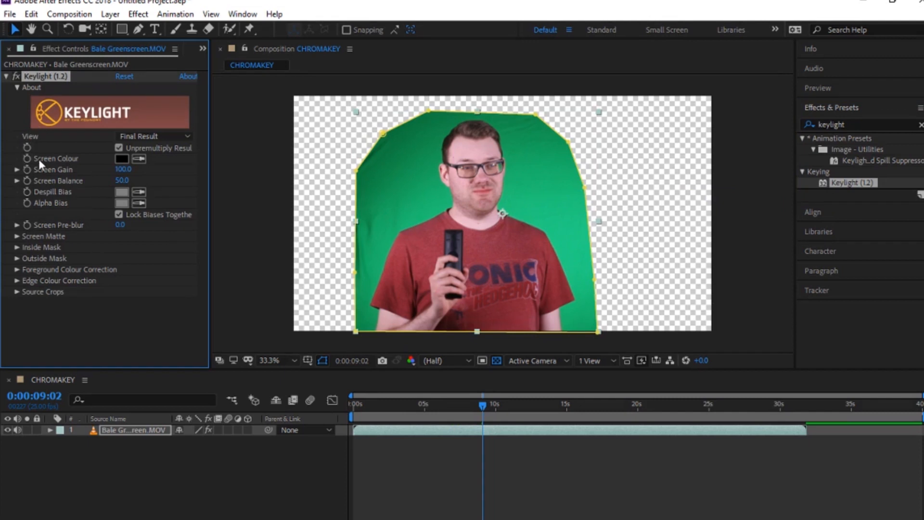
Step: Sample the green backdrop beside the presenter as Keylight's Screen Colour and deselect the layer
{"action": "left_click", "coordinate": [138, 159]}
{"action": "left_click", "coordinate": [425, 188]}
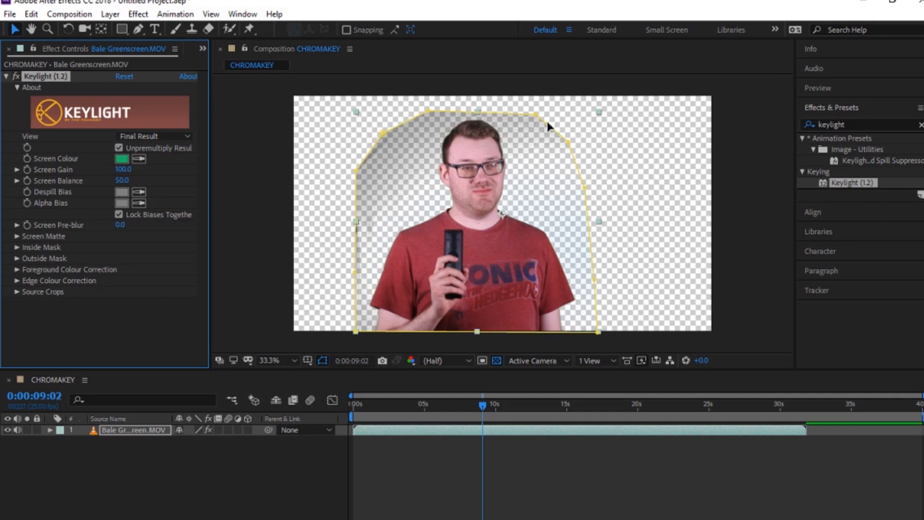
{"action": "left_click", "coordinate": [656, 151]}
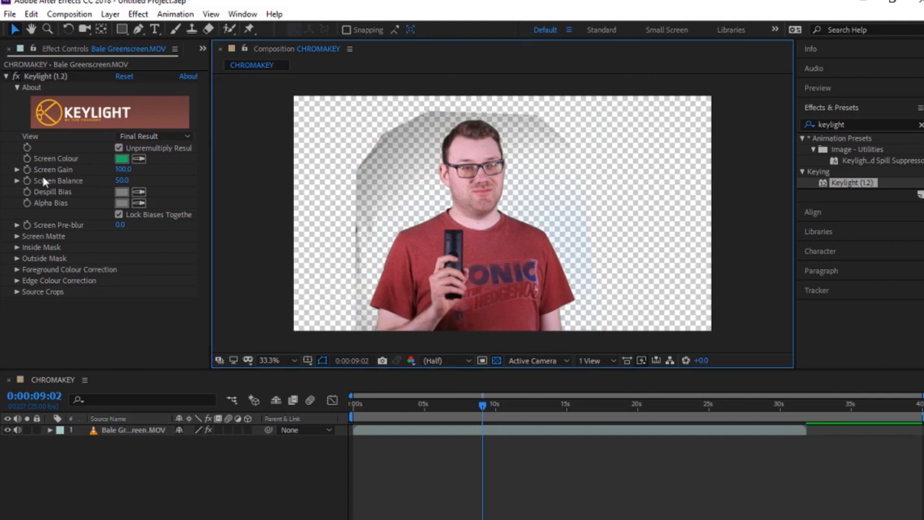
Step: Set Clip Black to 37 in Keylight's Screen Matte settings to clear the grey background residue
{"action": "left_click", "coordinate": [14, 236]}
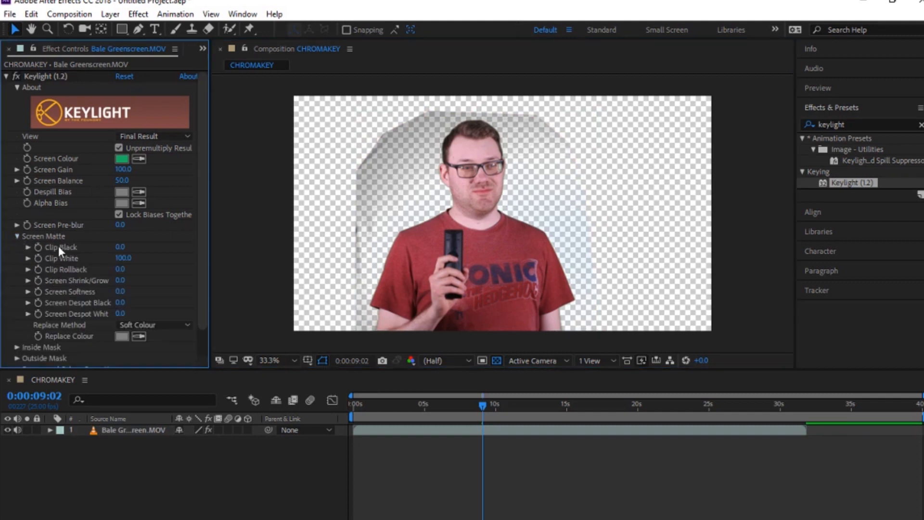
{"action": "left_click_drag", "start_coordinate": [120, 247], "coordinate": [145, 246]}
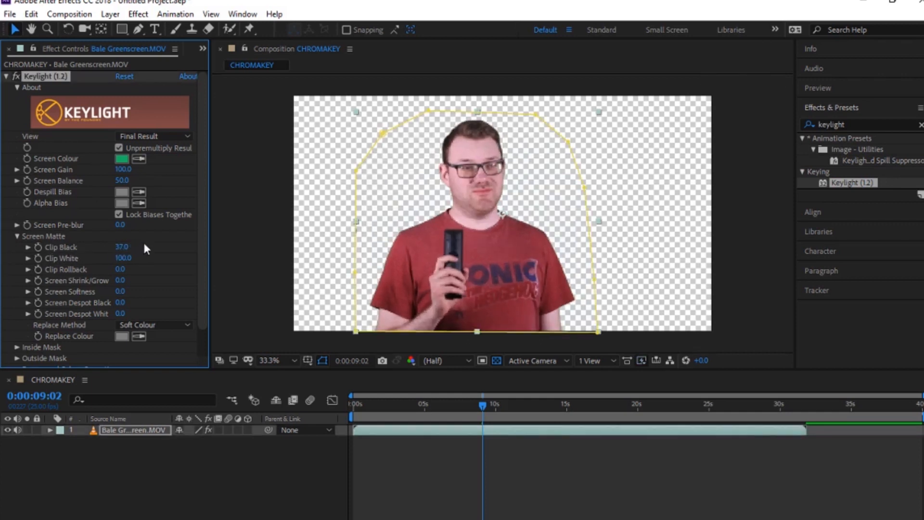
{"action": "left_click", "coordinate": [348, 262]}
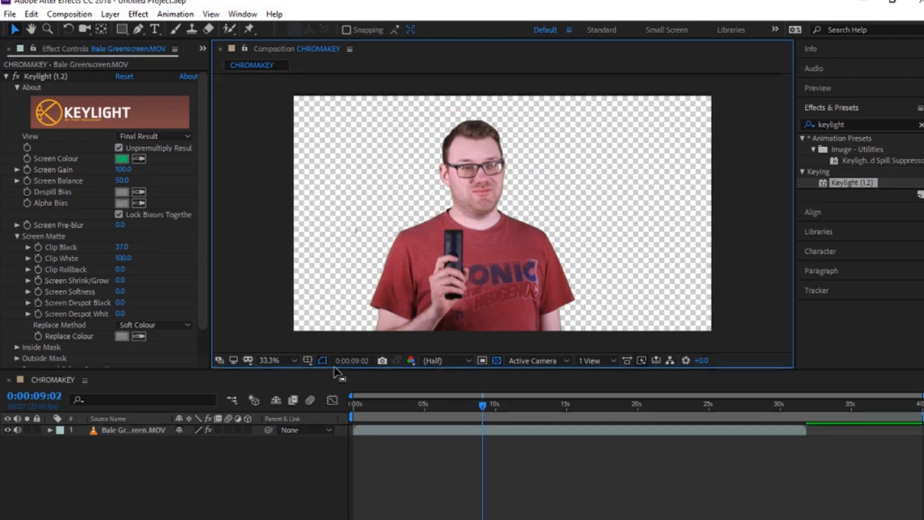
Step: Nudge the mask's upper-left and lower-left vertices slightly inward to trim the specks along its left edge
{"action": "left_click", "coordinate": [358, 243]}
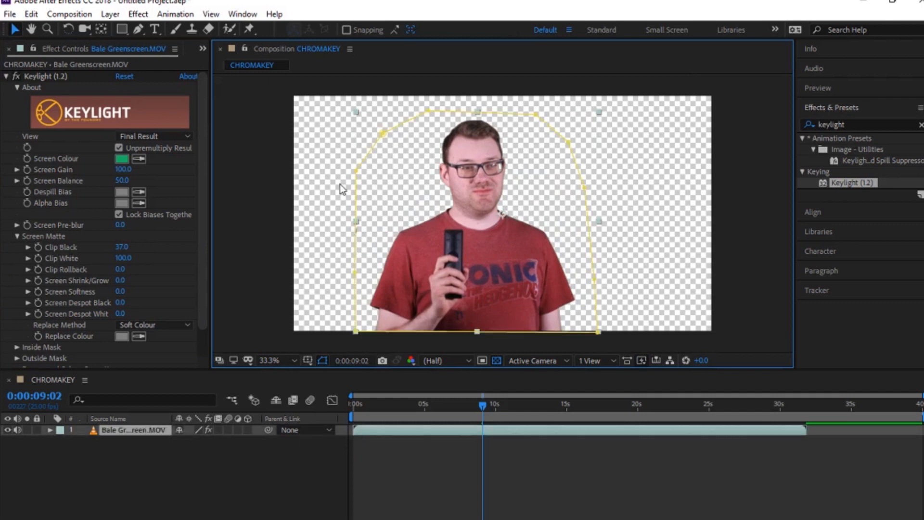
{"action": "left_click", "coordinate": [356, 171]}
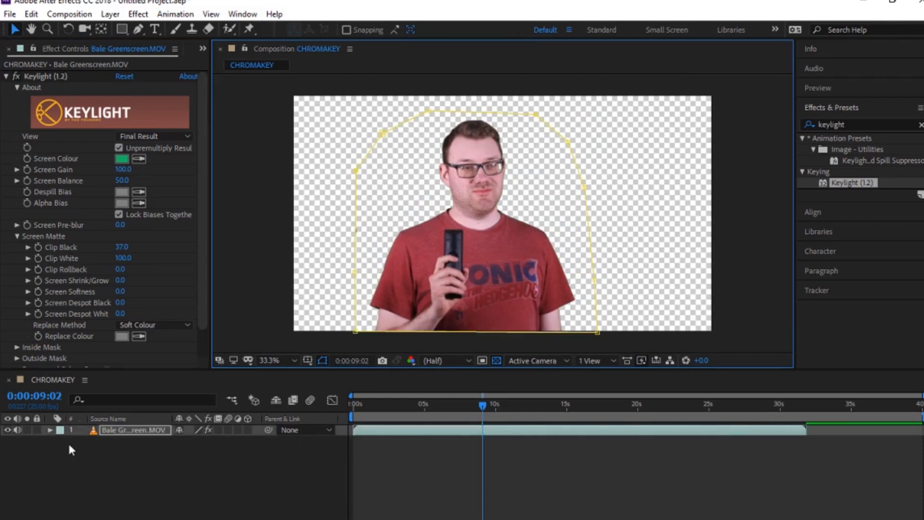
{"action": "left_click_drag", "start_coordinate": [356, 170], "coordinate": [363, 171]}
{"action": "left_click_drag", "start_coordinate": [355, 332], "coordinate": [359, 333]}
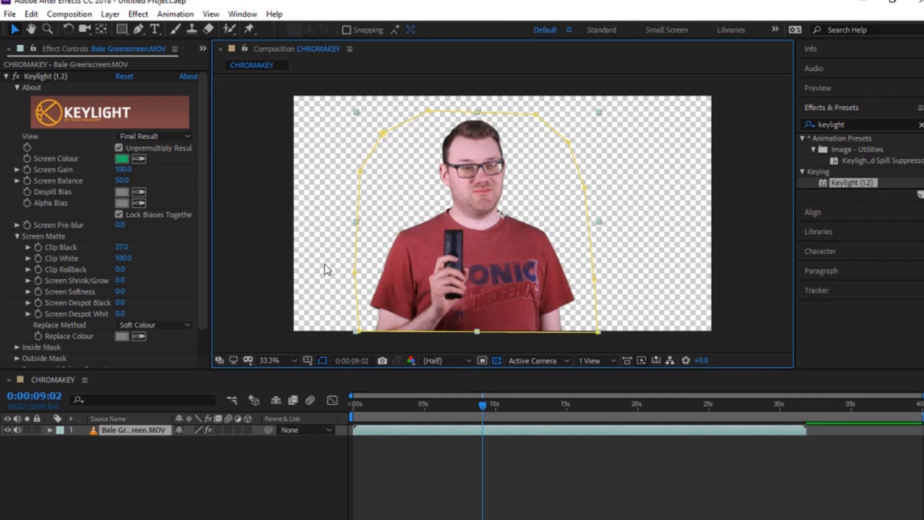
{"action": "left_click", "coordinate": [291, 271]}
Step: At 0:00:04:09, shift the keyed footage left until the cut-off arm meets the frame edge, and preview the playback
{"action": "left_click_drag", "start_coordinate": [455, 409], "coordinate": [416, 406]}
{"action": "left_click", "coordinate": [420, 185]}
{"action": "left_click", "coordinate": [403, 222]}
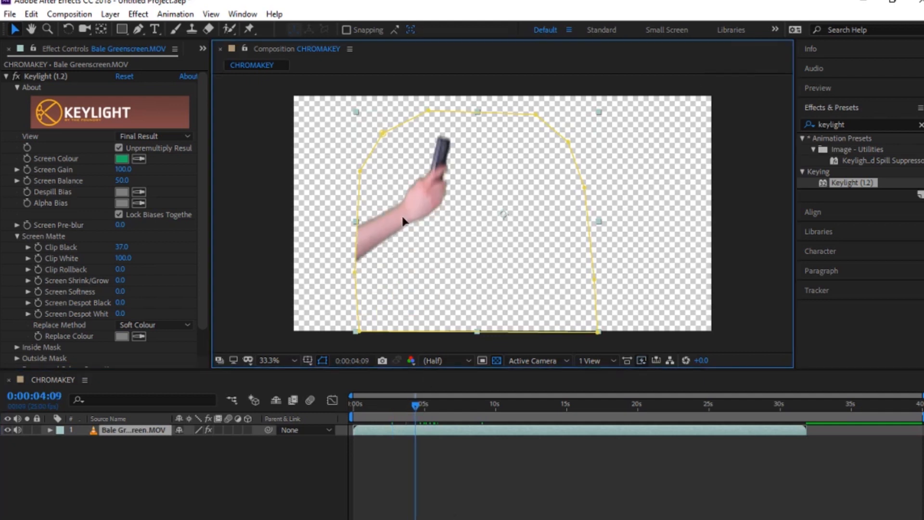
{"action": "left_click_drag", "start_coordinate": [404, 221], "coordinate": [343, 221]}
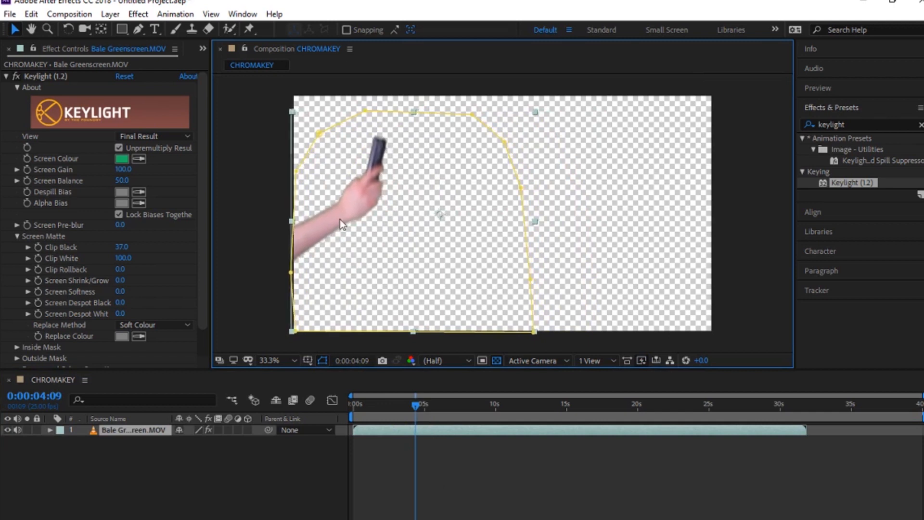
{"action": "left_click", "coordinate": [247, 210]}
{"action": "key", "text": "space"}
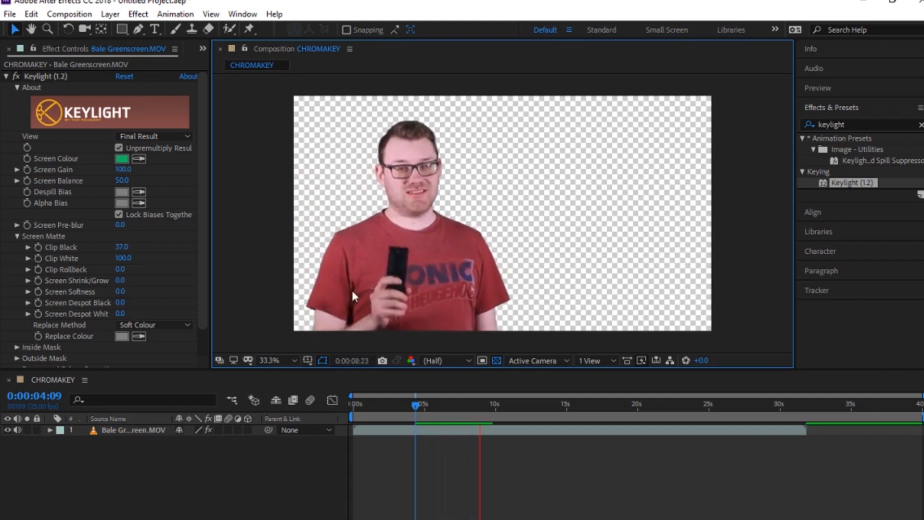
{"action": "key", "text": "space"}
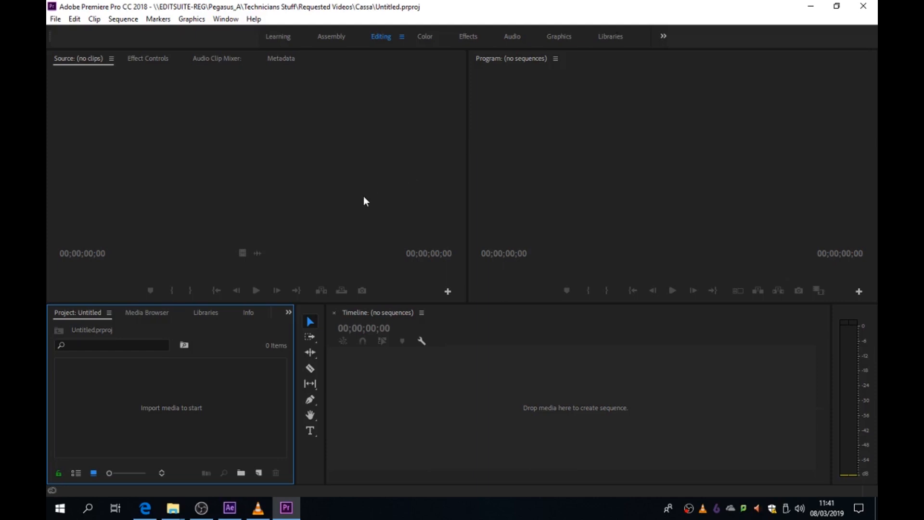
Step: In Premiere Pro, import the CHROMAKEY composition from the saved After Effects project file
{"action": "double_click", "coordinate": [202, 403]}
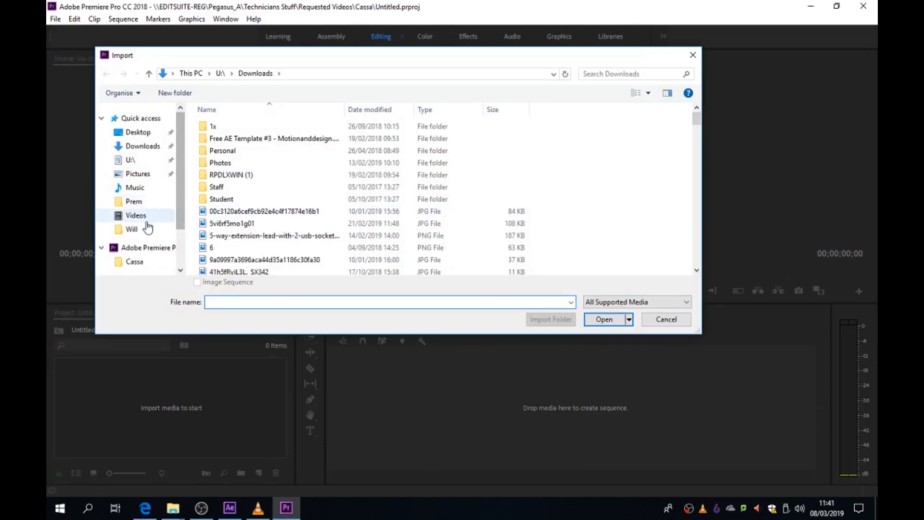
{"action": "left_click", "coordinate": [133, 229]}
{"action": "left_click", "coordinate": [231, 130]}
{"action": "double_click", "coordinate": [229, 127]}
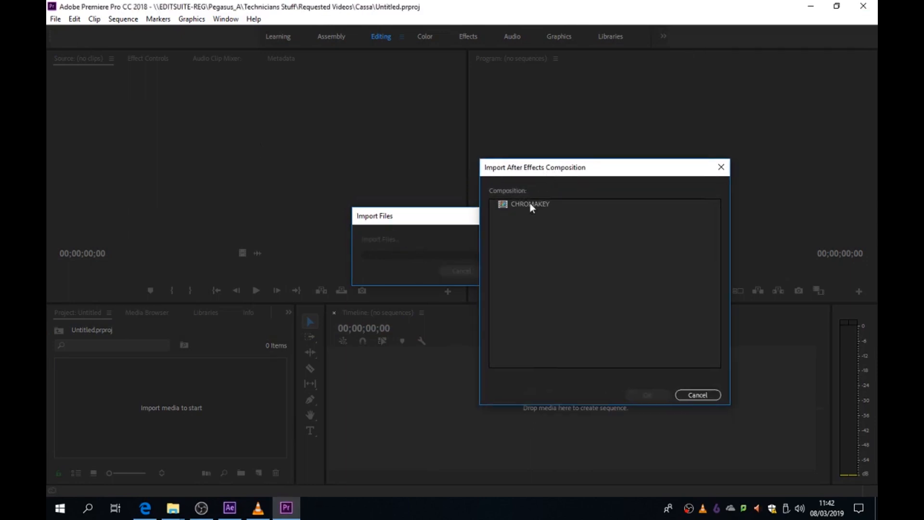
{"action": "double_click", "coordinate": [542, 204]}
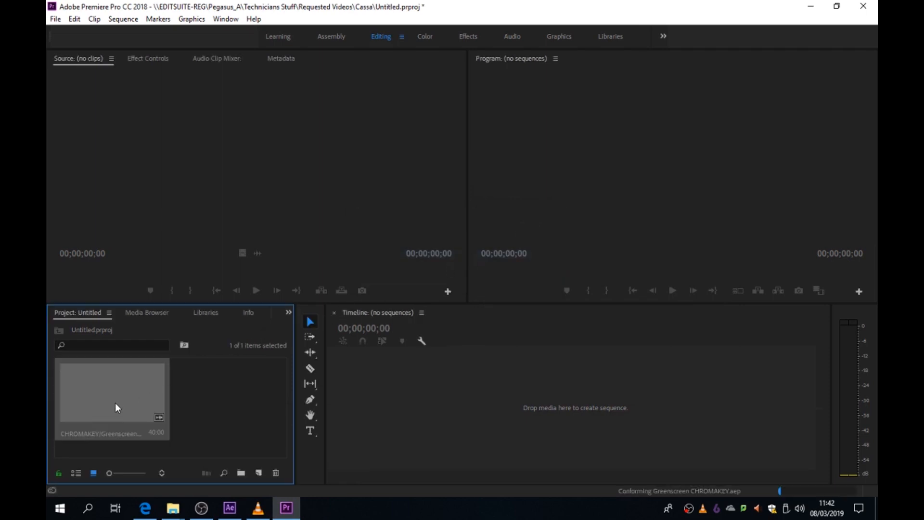
Step: Create a sequence from the imported CHROMAKEY composition and move to 00:00:19:15 to check the keyed presenter
{"action": "left_click_drag", "start_coordinate": [293, 383], "coordinate": [351, 390]}
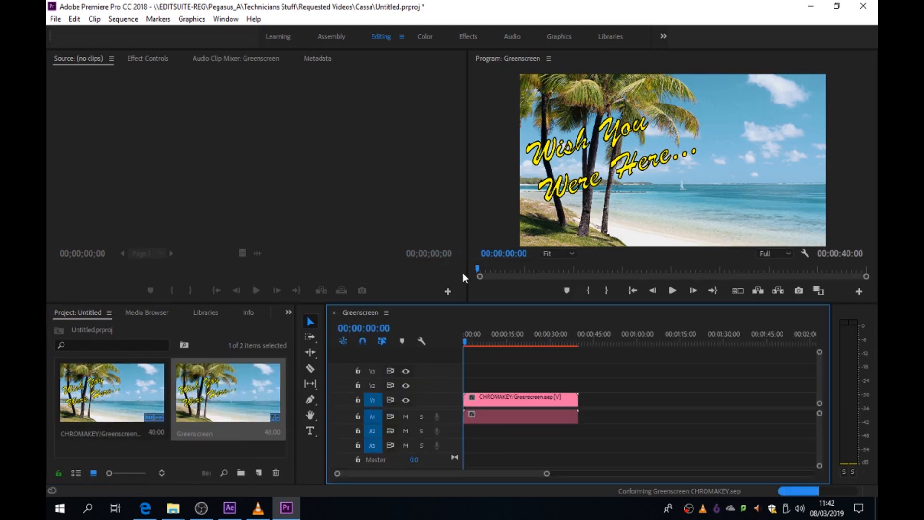
{"action": "left_click", "coordinate": [515, 341]}
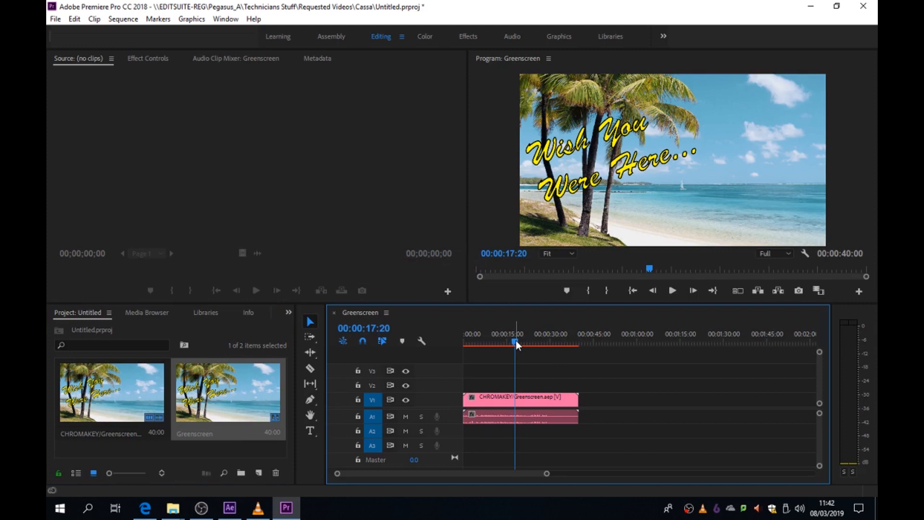
{"action": "left_click_drag", "start_coordinate": [516, 340], "coordinate": [519, 340]}
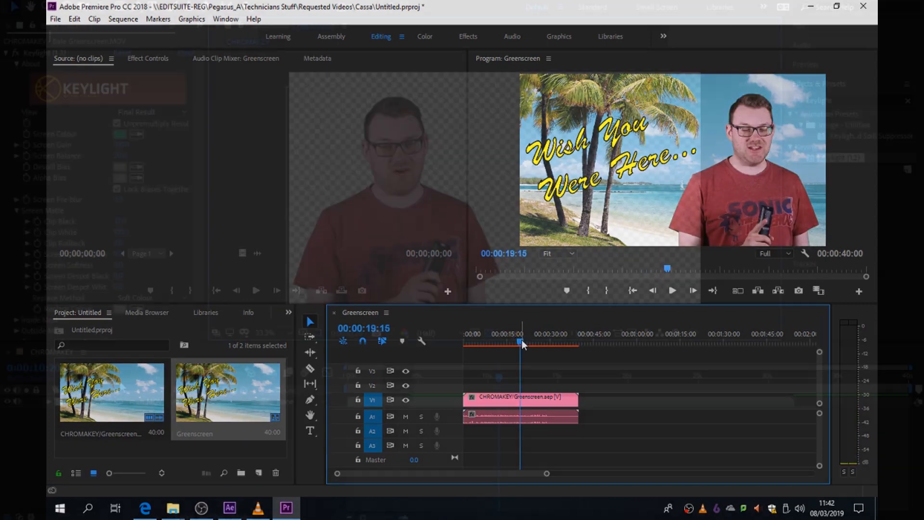